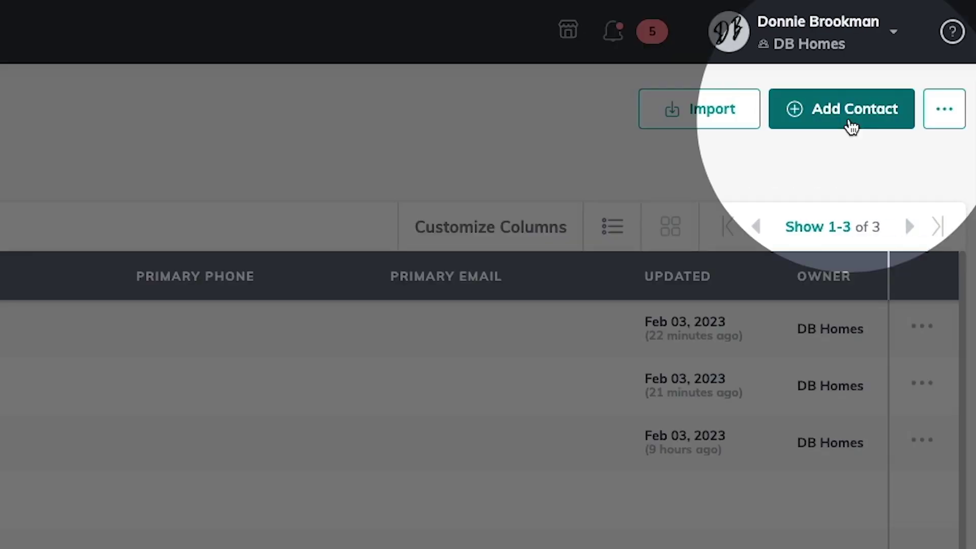
click(844, 112)
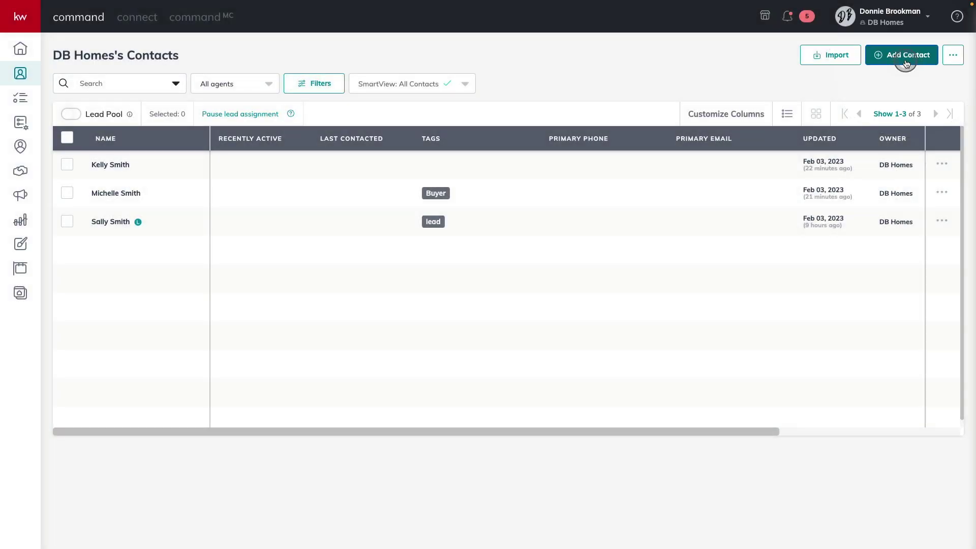
text(Nicole Smith)
click(376, 275)
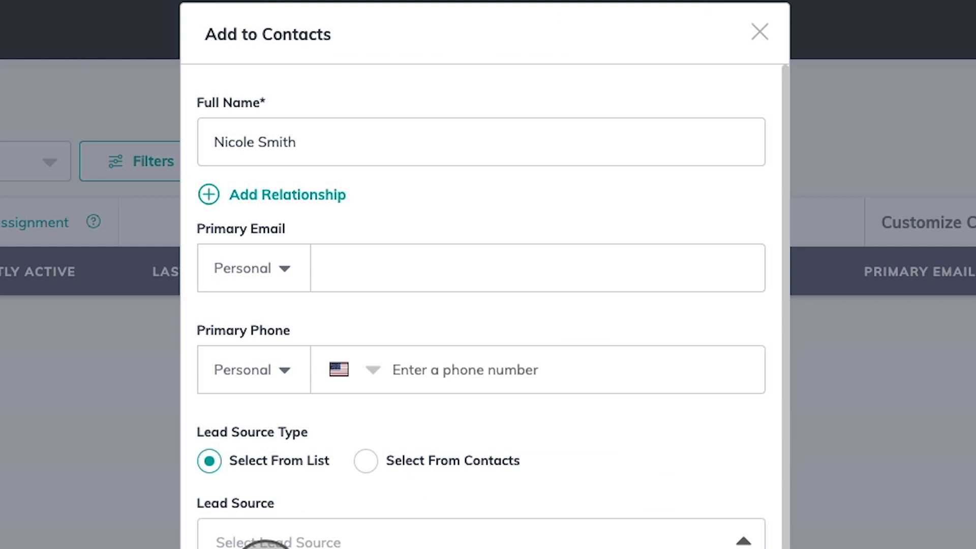
text(pen)
click(256, 381)
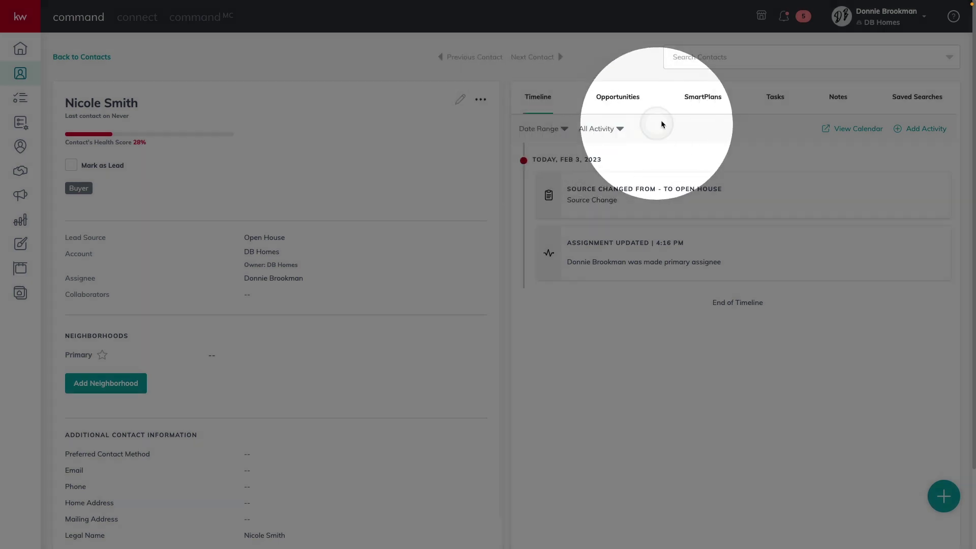
click(696, 97)
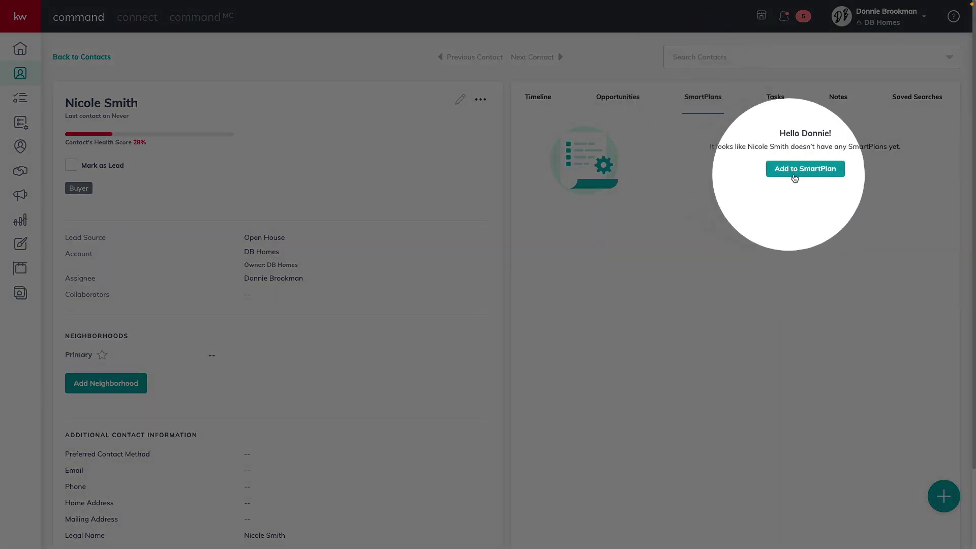
click(613, 107)
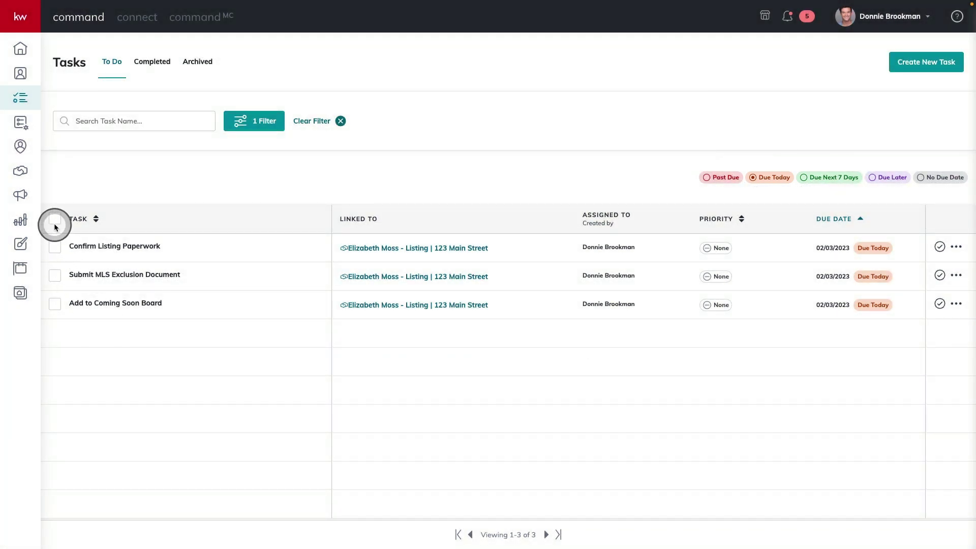
- Reschedule the three tasks due today to February 4, 2023, and clear the due-today filter
click(55, 222)
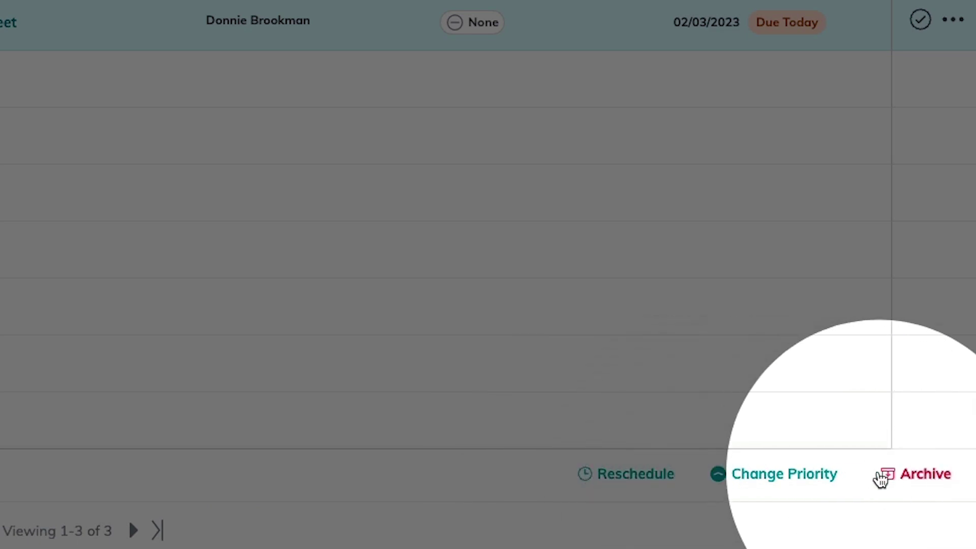
click(635, 472)
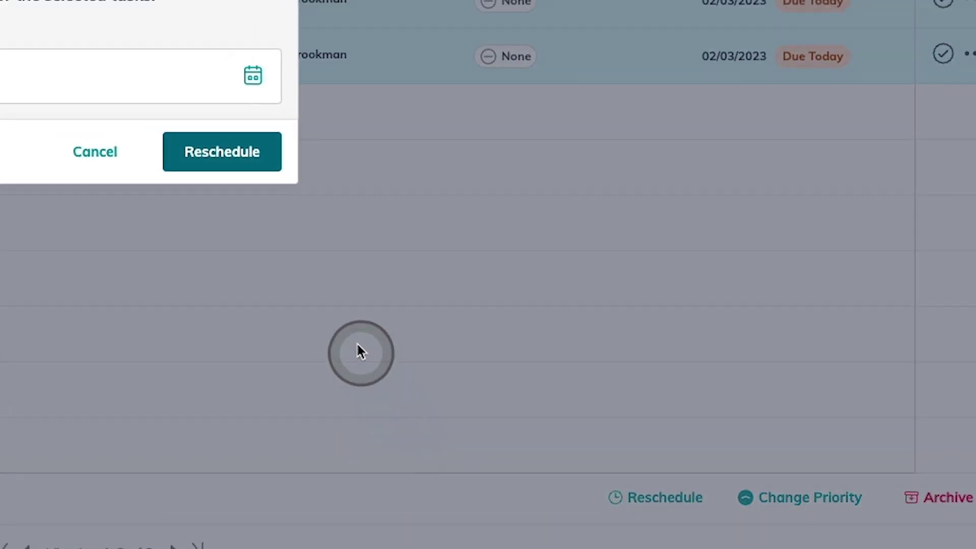
click(646, 414)
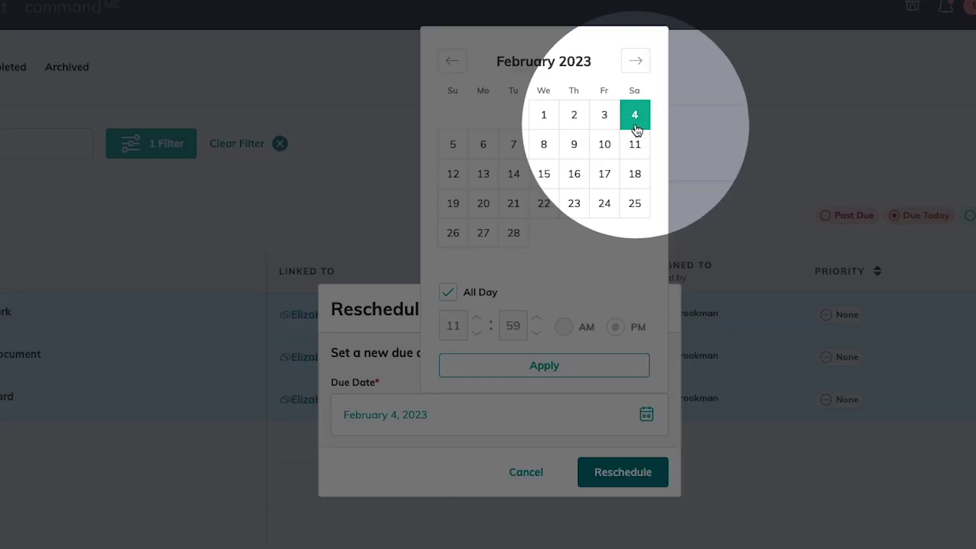
click(633, 124)
click(617, 485)
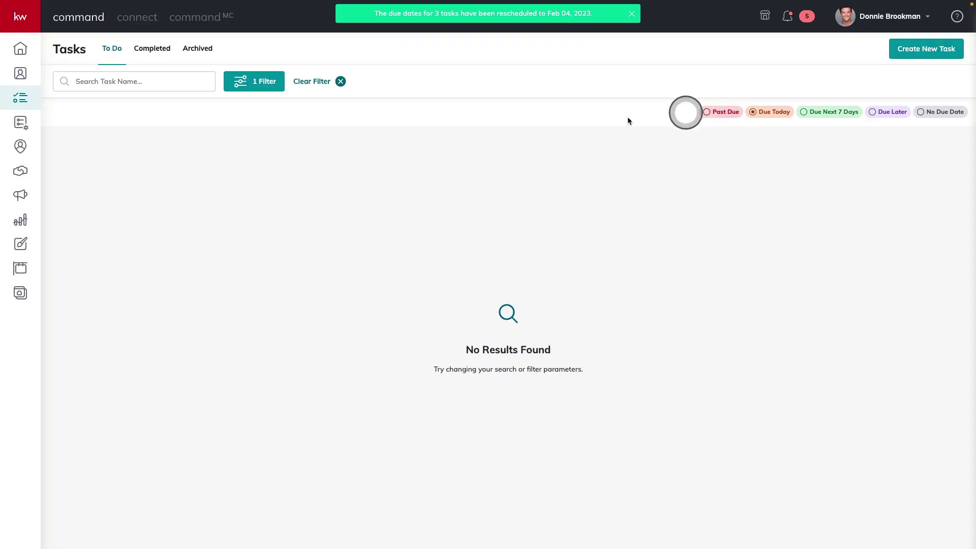
click(349, 91)
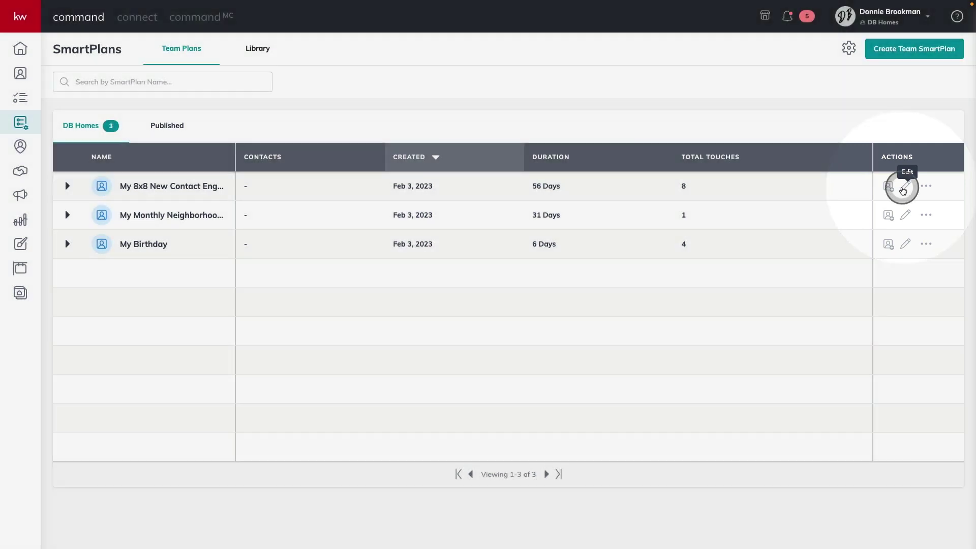
- Edit the My 8x8 New Contact Engagement SmartPlan and review its text message and steps
click(902, 190)
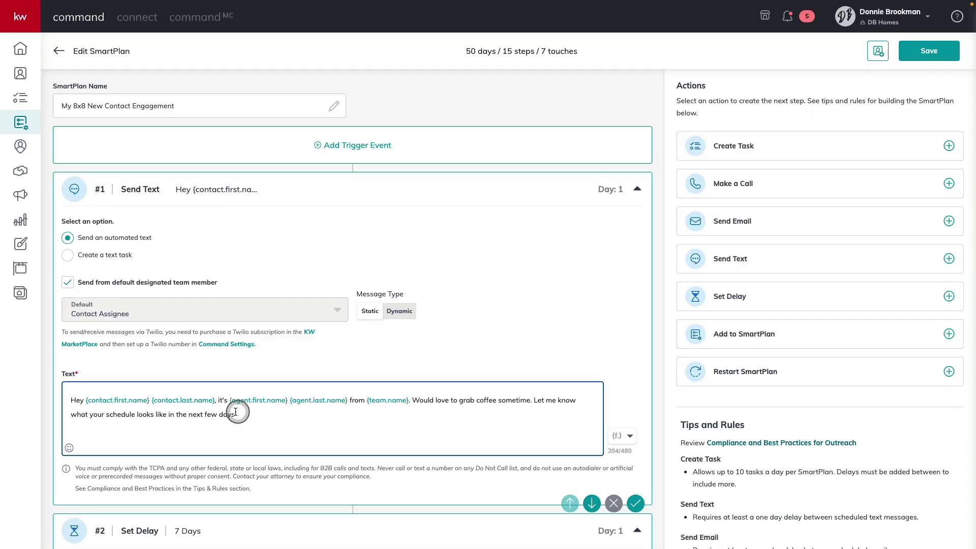
right_click(73, 399)
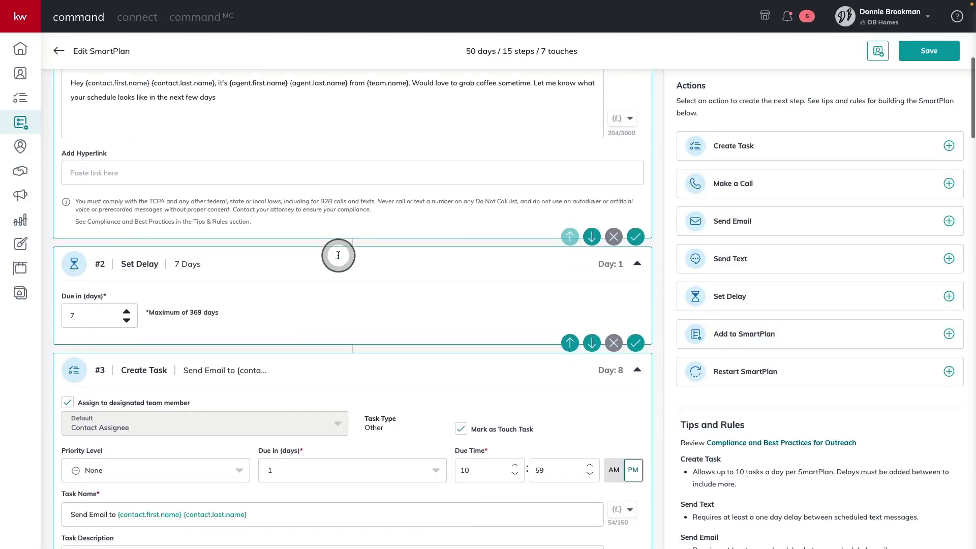
scroll(339, 254, down, 2)
scroll(340, 259, down, 2)
scroll(340, 258, down, 1)
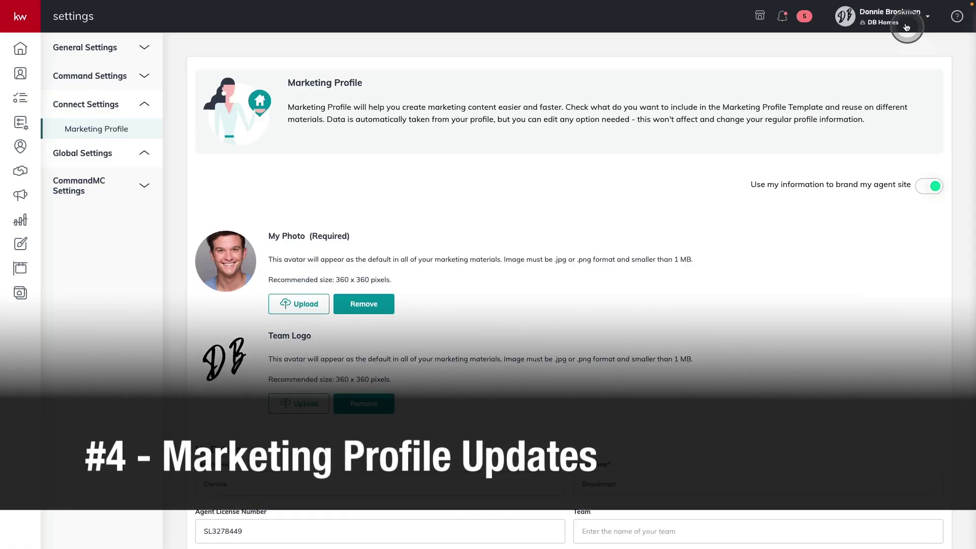
- Go from the account menu's Settings to Connect Settings > Marketing Profile
click(904, 23)
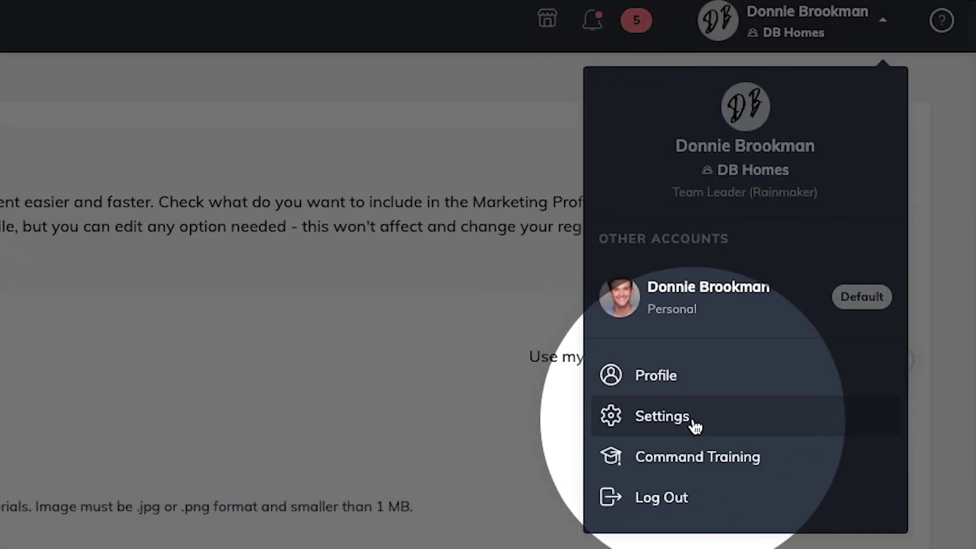
click(694, 426)
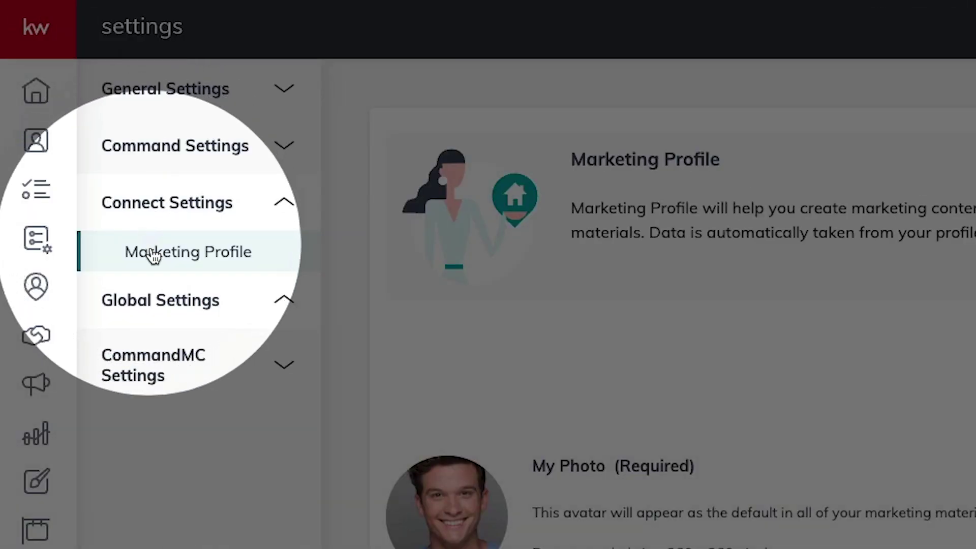
click(550, 229)
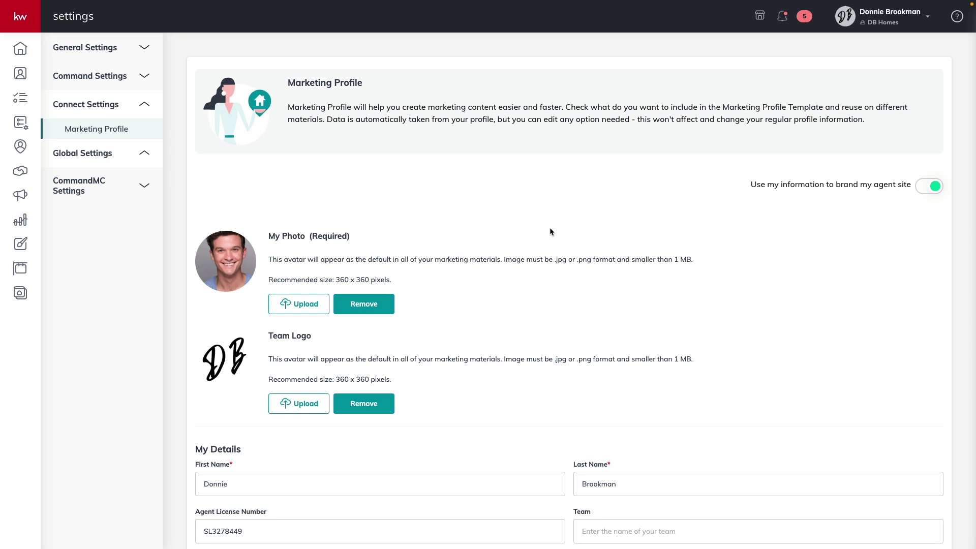
- Add a Military Family Member: United States Navy affiliation to the marketing profile and save
click(548, 228)
scroll(545, 226, down, 5)
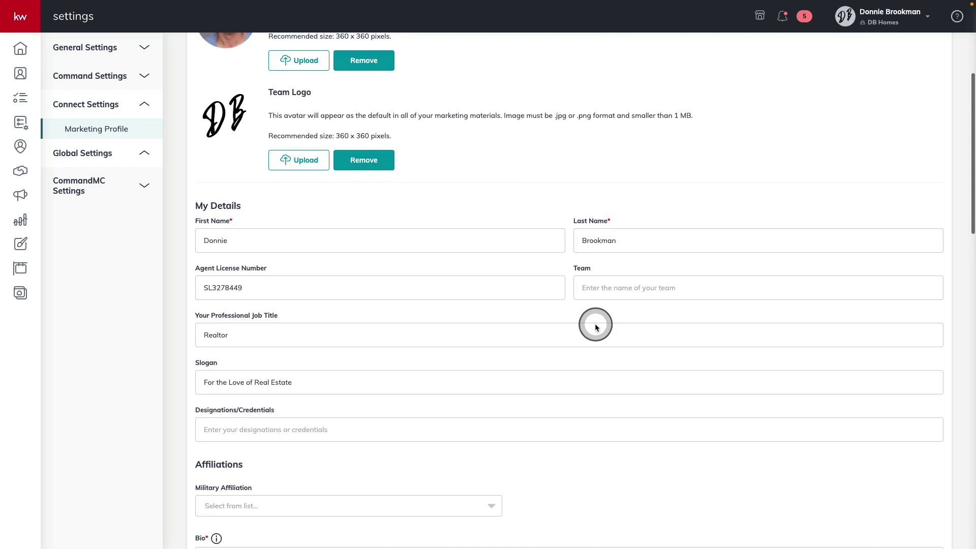
click(378, 477)
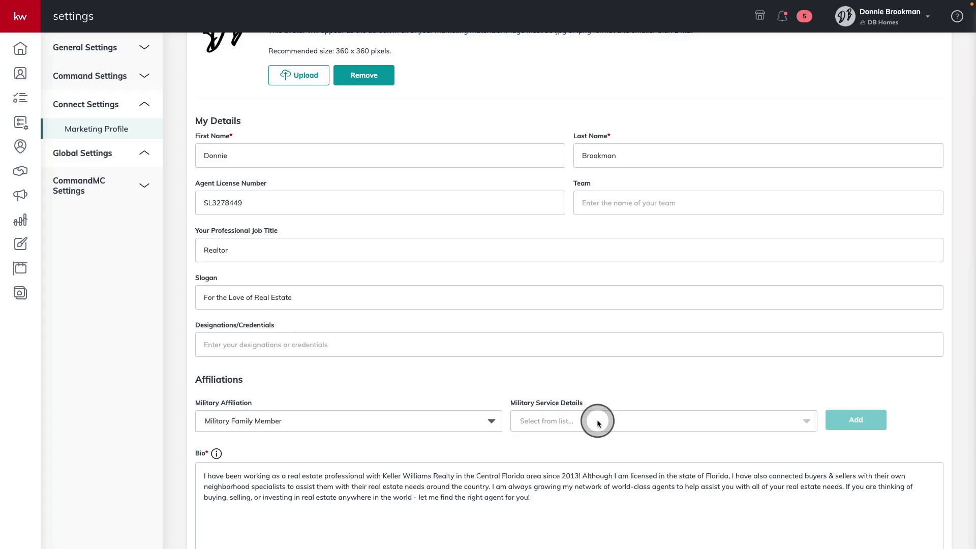
click(599, 420)
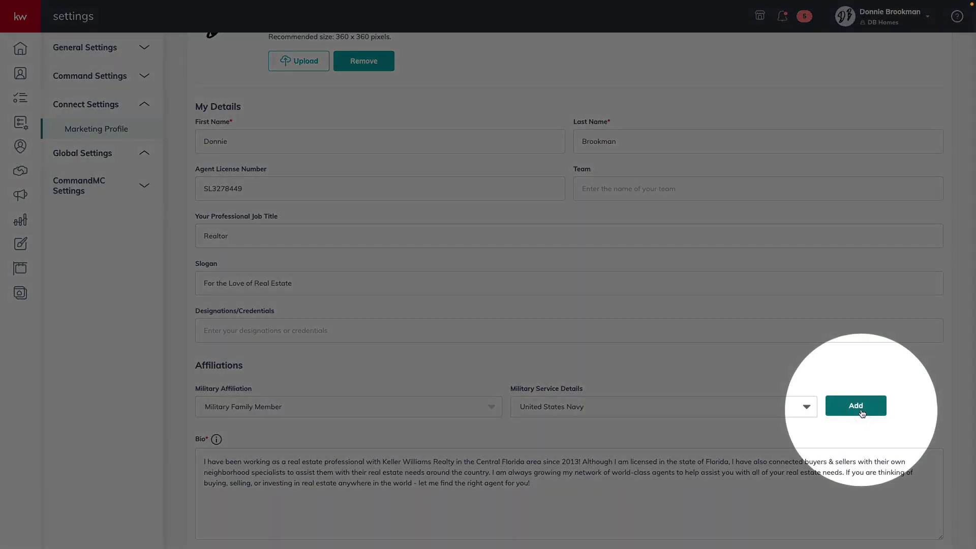
click(859, 407)
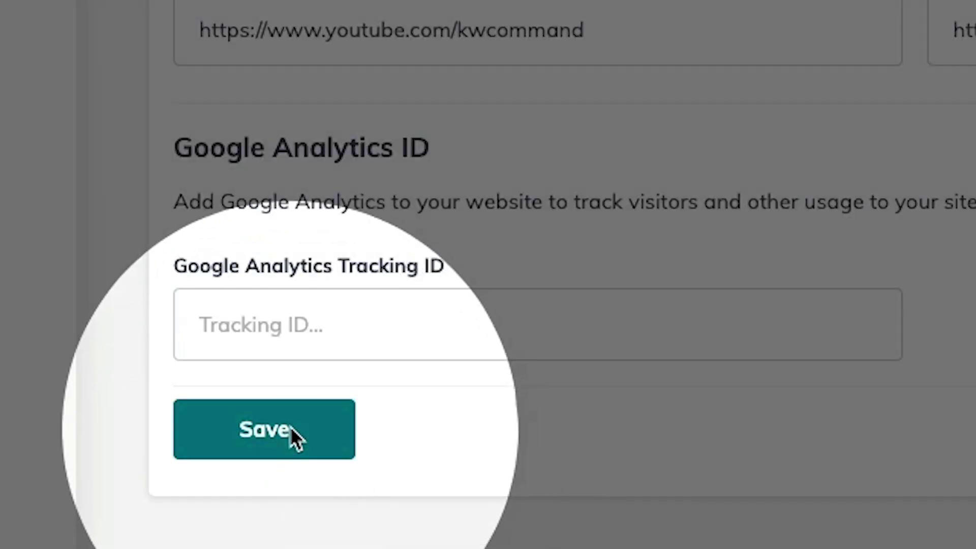
click(291, 428)
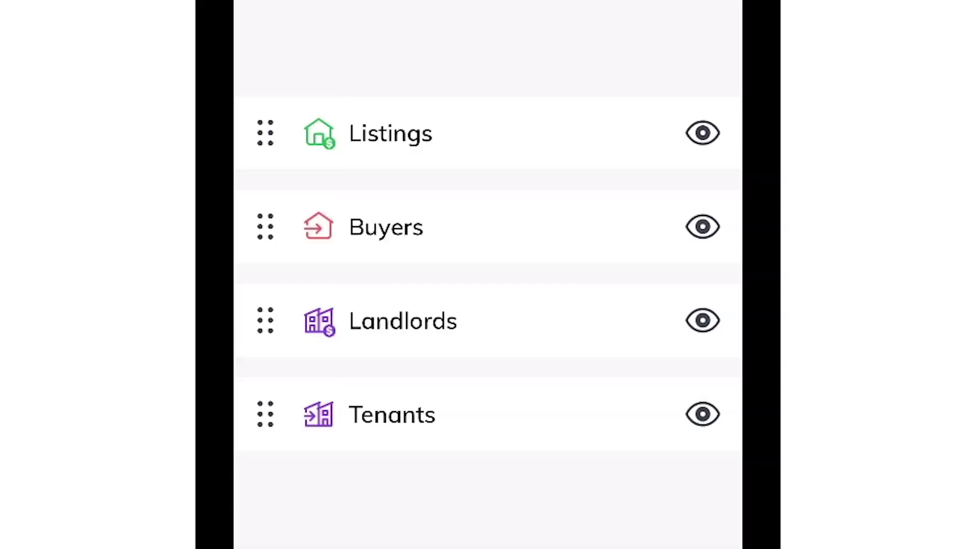
- Hide Landlords and Tenants and move Buyers above Listings in the pipeline layout
click(702, 320)
click(702, 414)
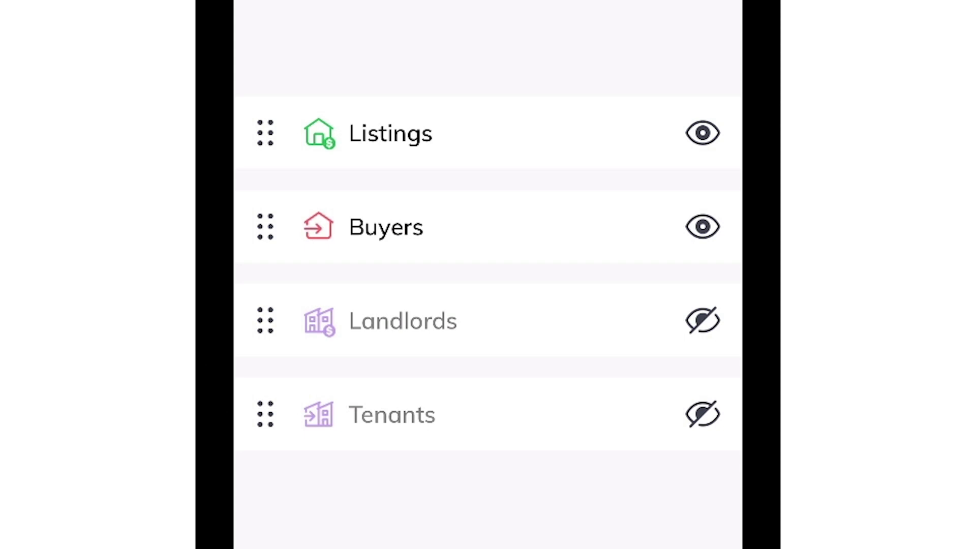
drag(265, 227, 284, 107)
mouse_move(265, 226)
mouse_down()
mouse_move(315, 169)
mouse_move(283, 78)
mouse_up()
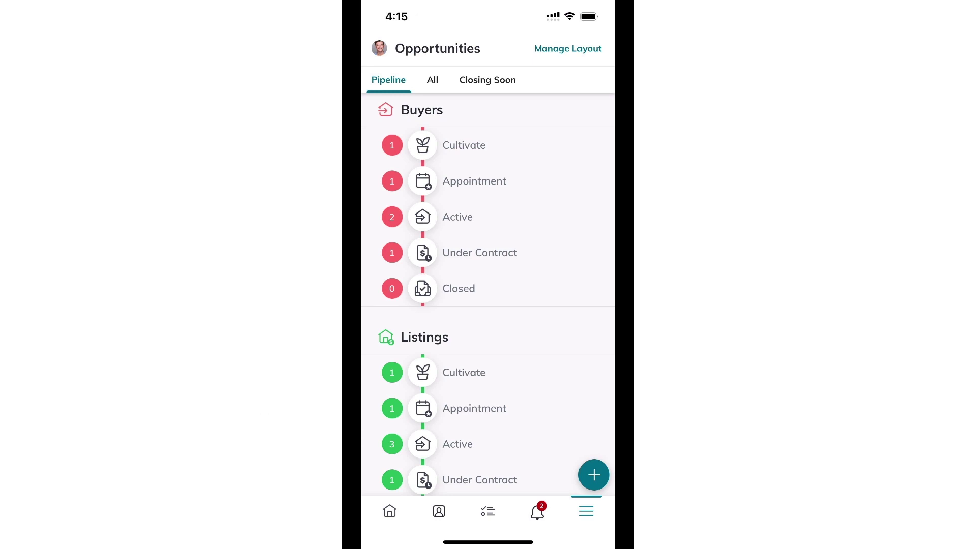
click(464, 372)
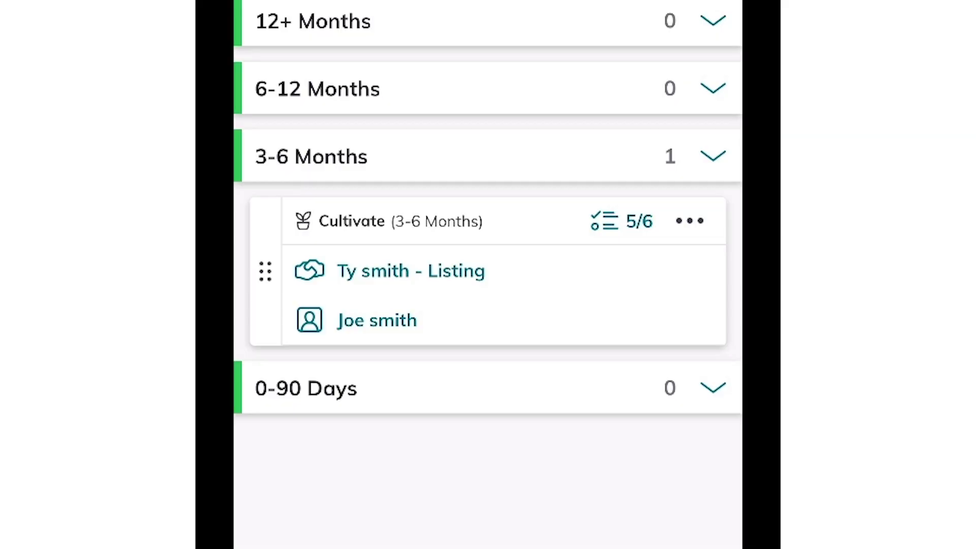
click(621, 221)
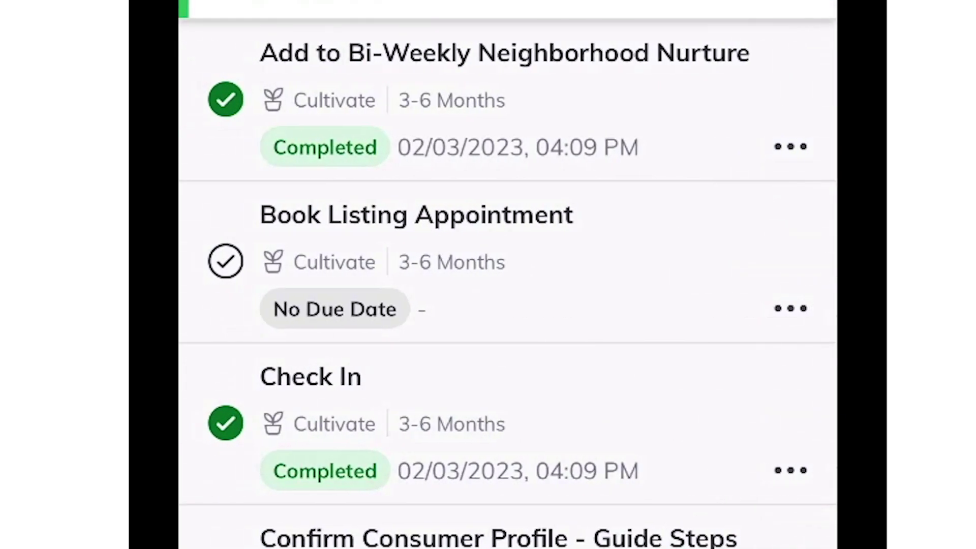
click(226, 261)
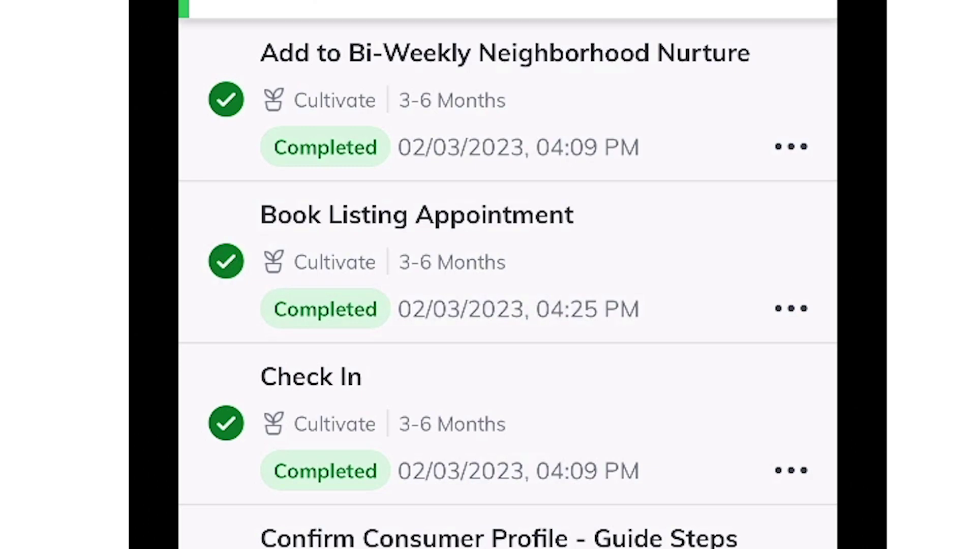
click(380, 48)
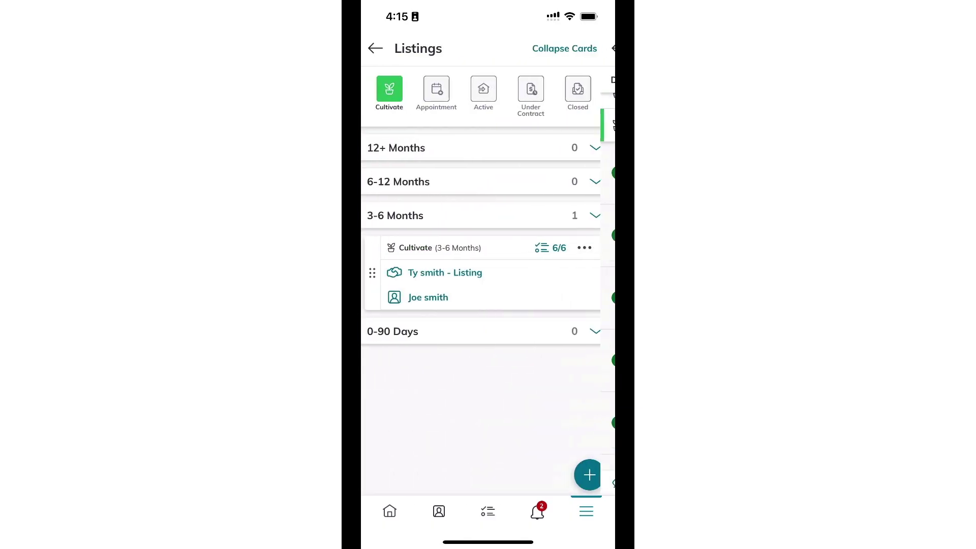
mouse_move(376, 273)
mouse_down()
mouse_move(379, 257)
mouse_move(453, 228)
mouse_move(461, 126)
mouse_move(441, 90)
mouse_up()
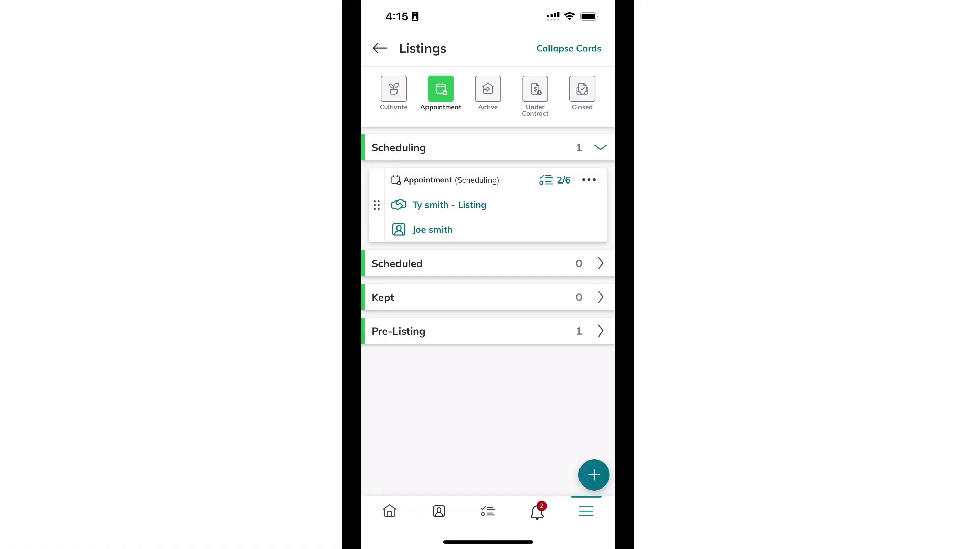
click(588, 180)
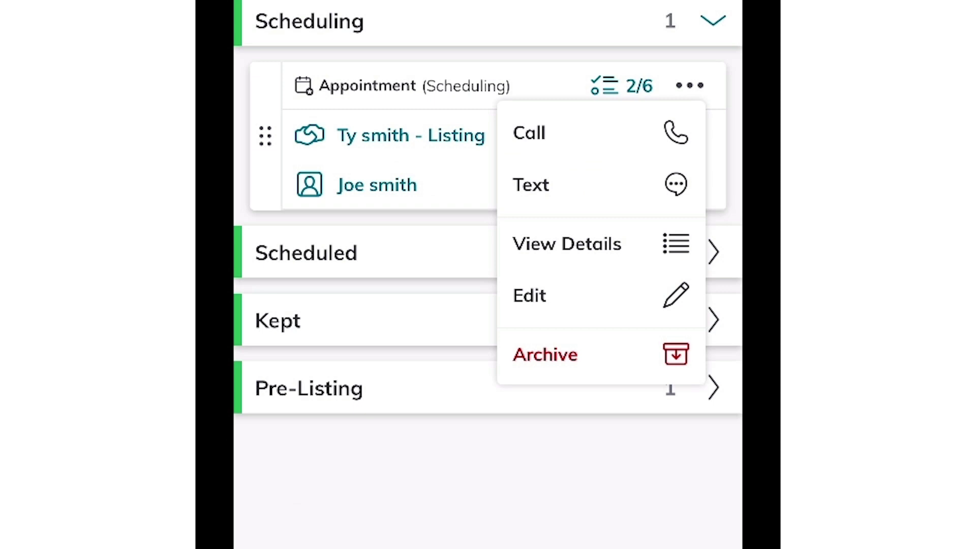